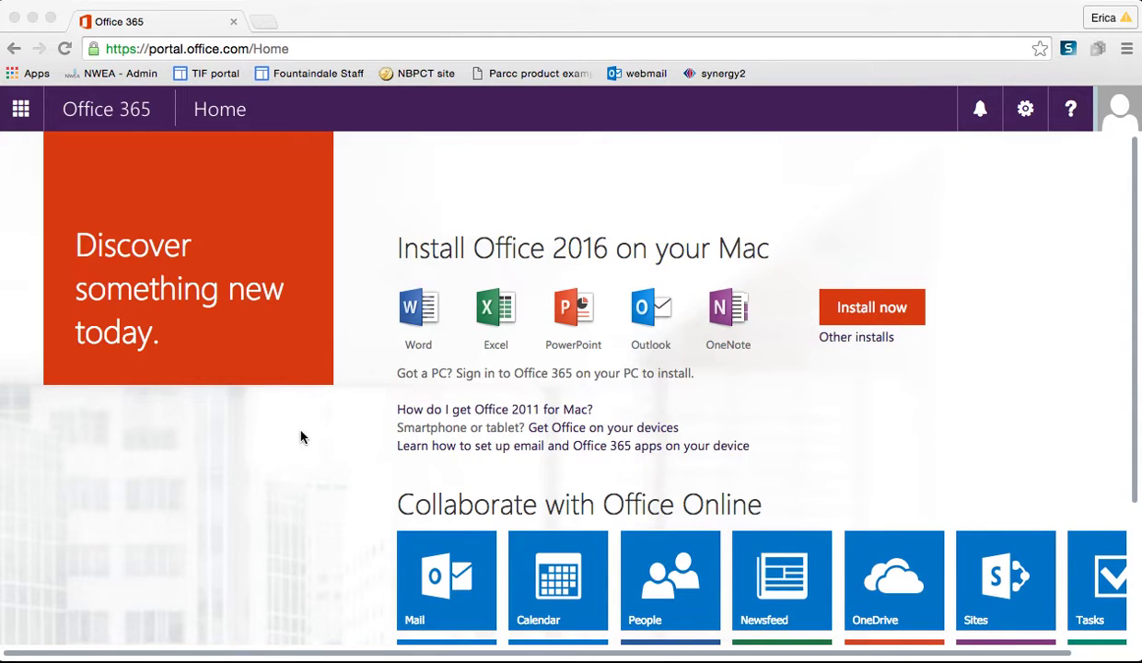
Look over the Office Online apps on the Office 365 home page and open the notifications.
scroll(518, 403, down, 4)
scroll(528, 403, right, 1)
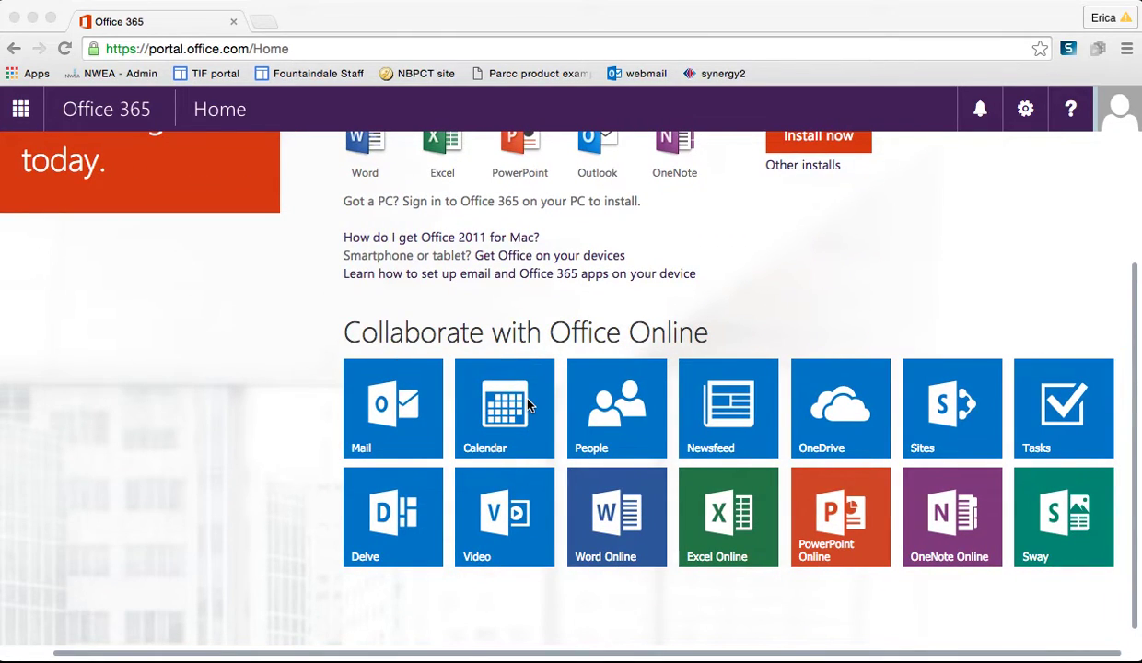
scroll(338, 375, up, 1)
scroll(337, 375, up, 3)
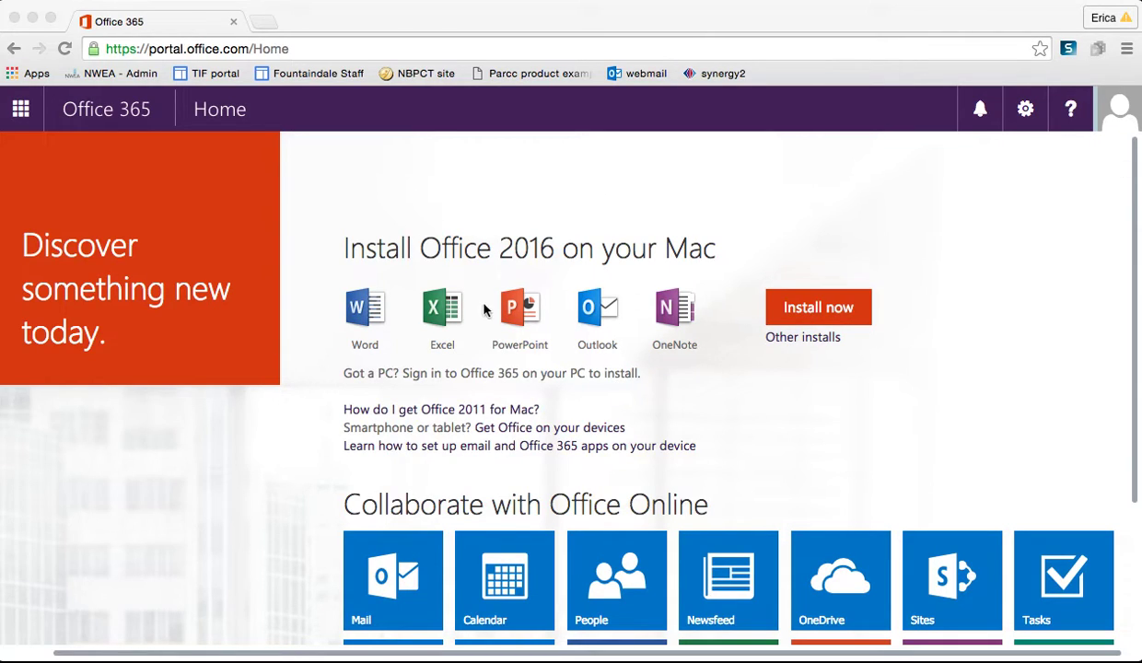
click(981, 123)
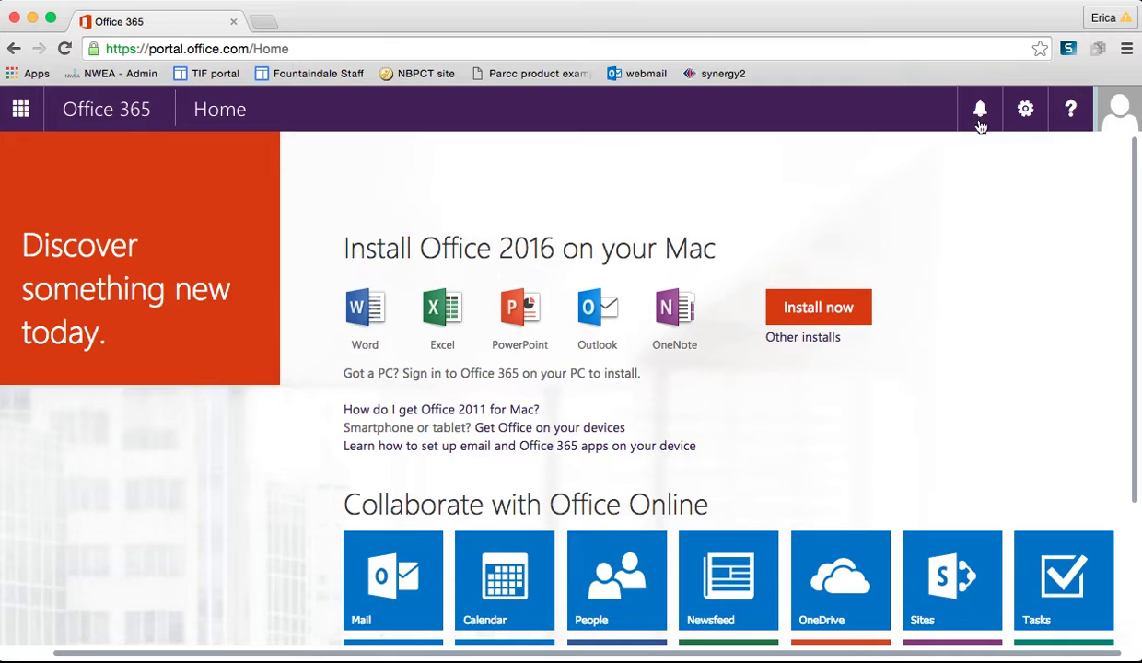
click(981, 120)
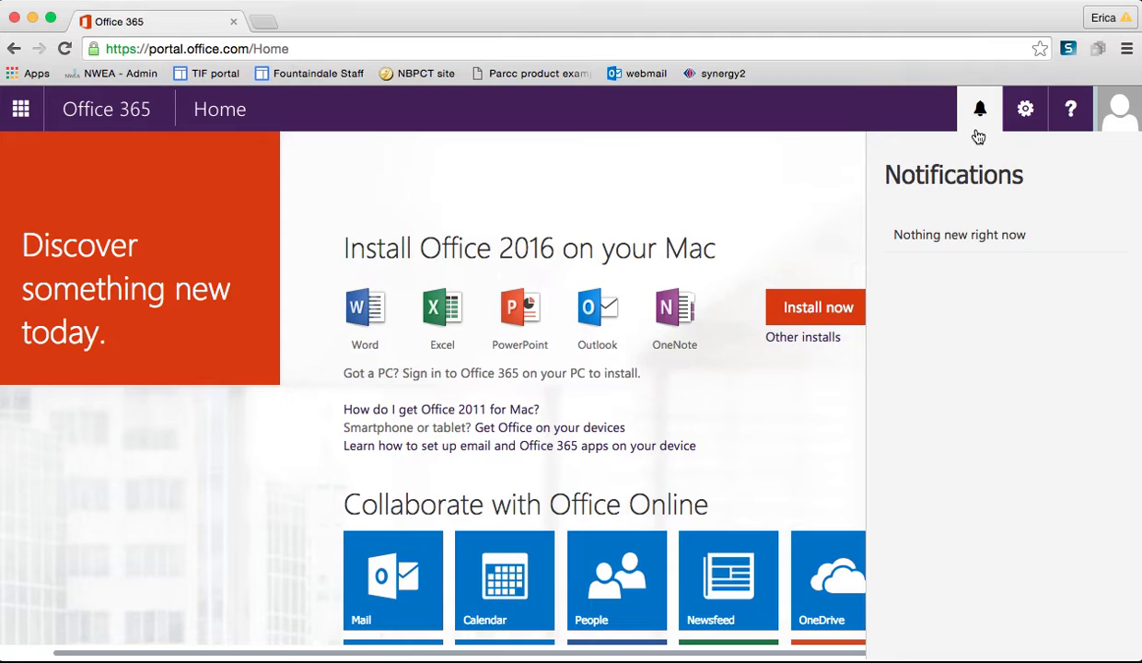
Browse the available Office 365 themes and preview the colourful crayons theme.
click(1030, 118)
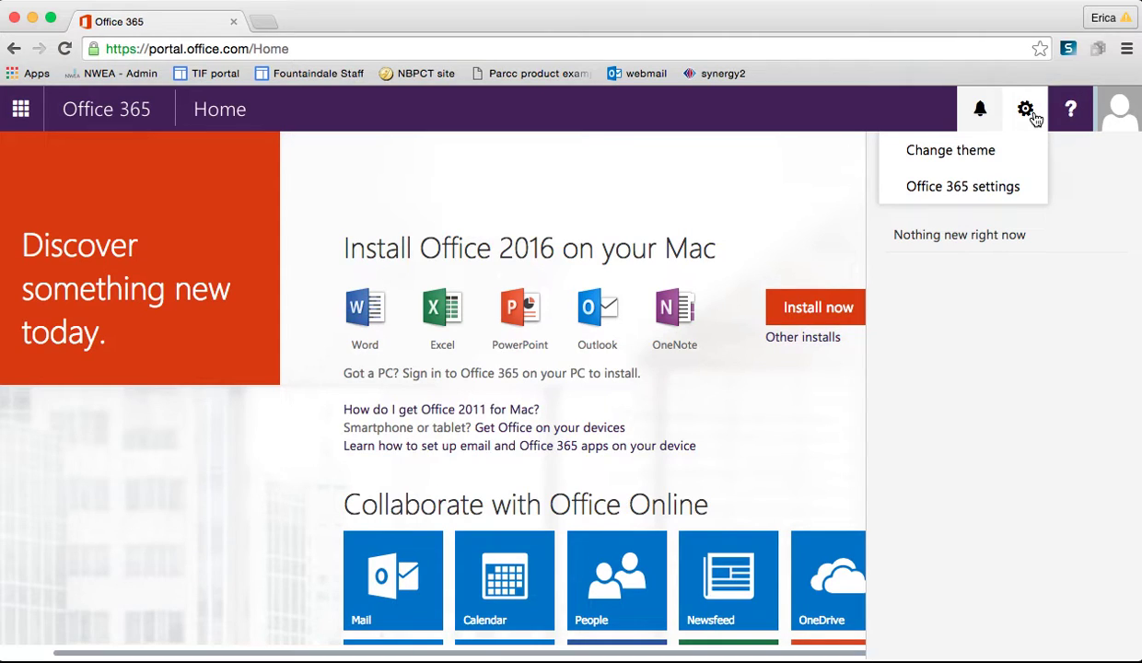
click(984, 152)
scroll(984, 304, down, 10)
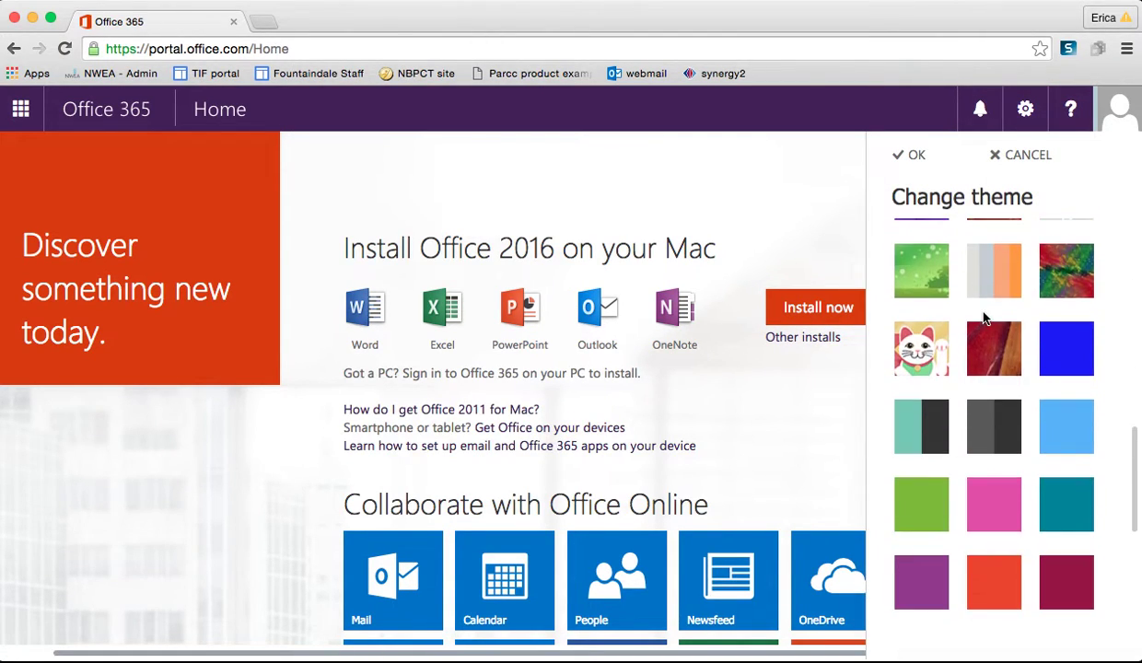
scroll(985, 319, up, 5)
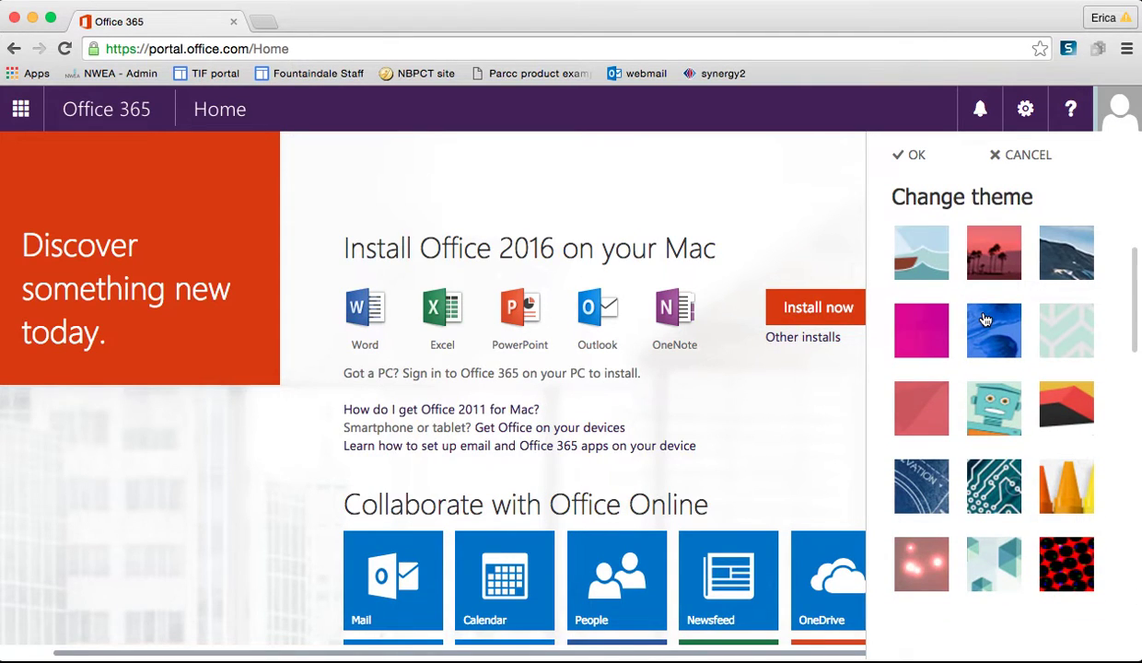
scroll(984, 320, down, 2)
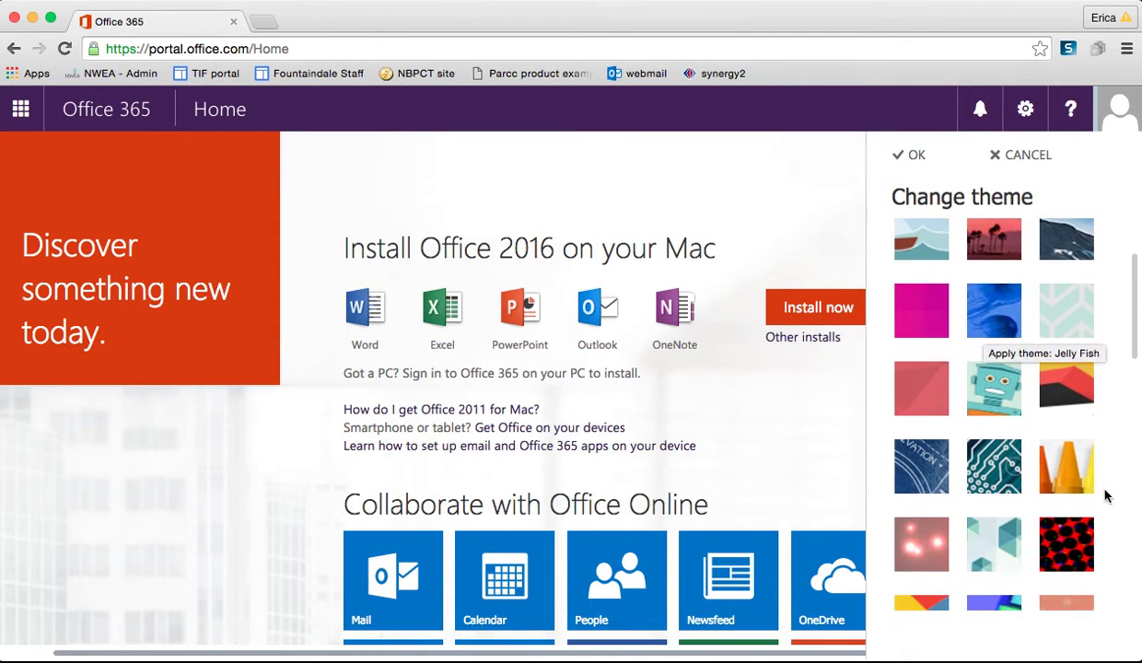
click(1059, 472)
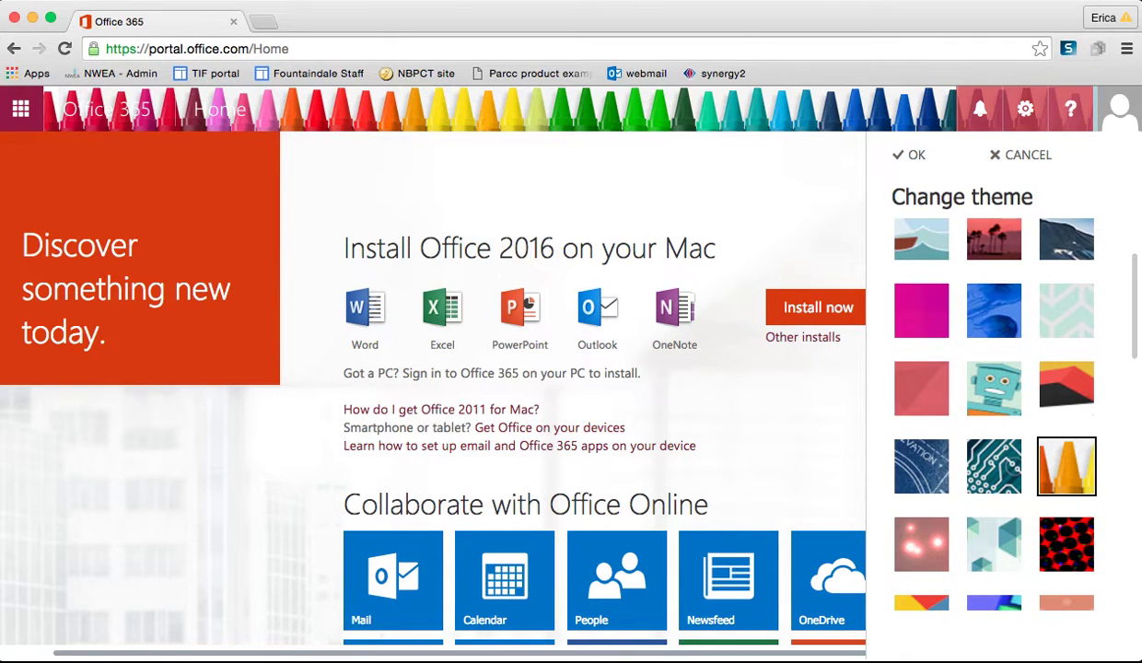
Open the Office 365 settings page and dismiss the theme chooser without applying a theme.
click(1024, 109)
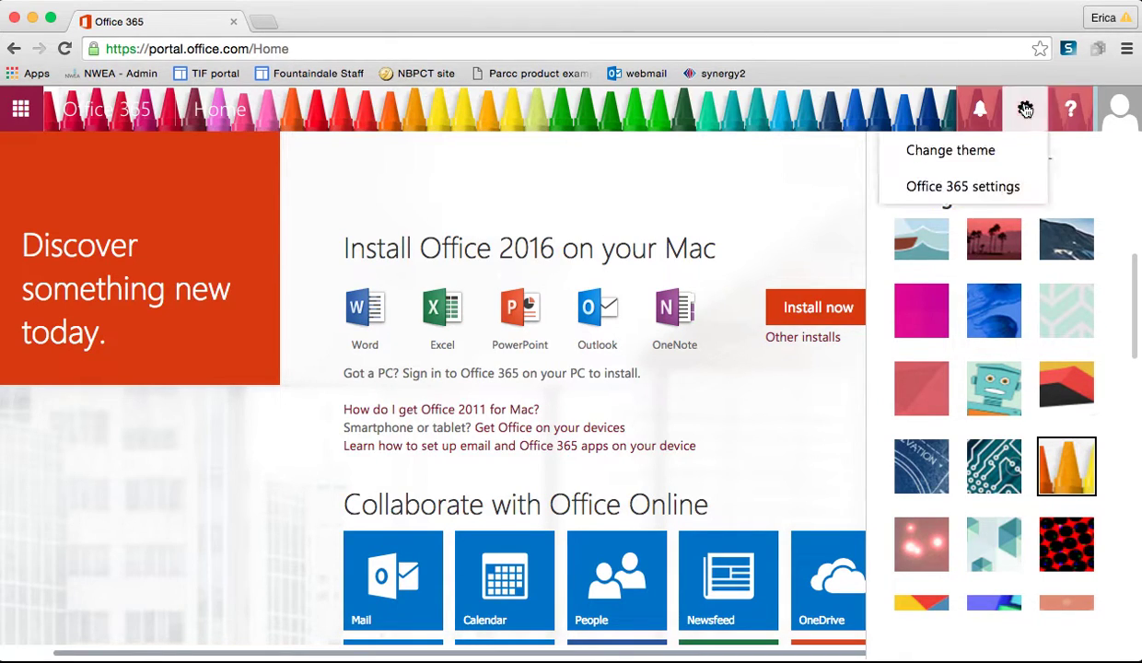
click(972, 188)
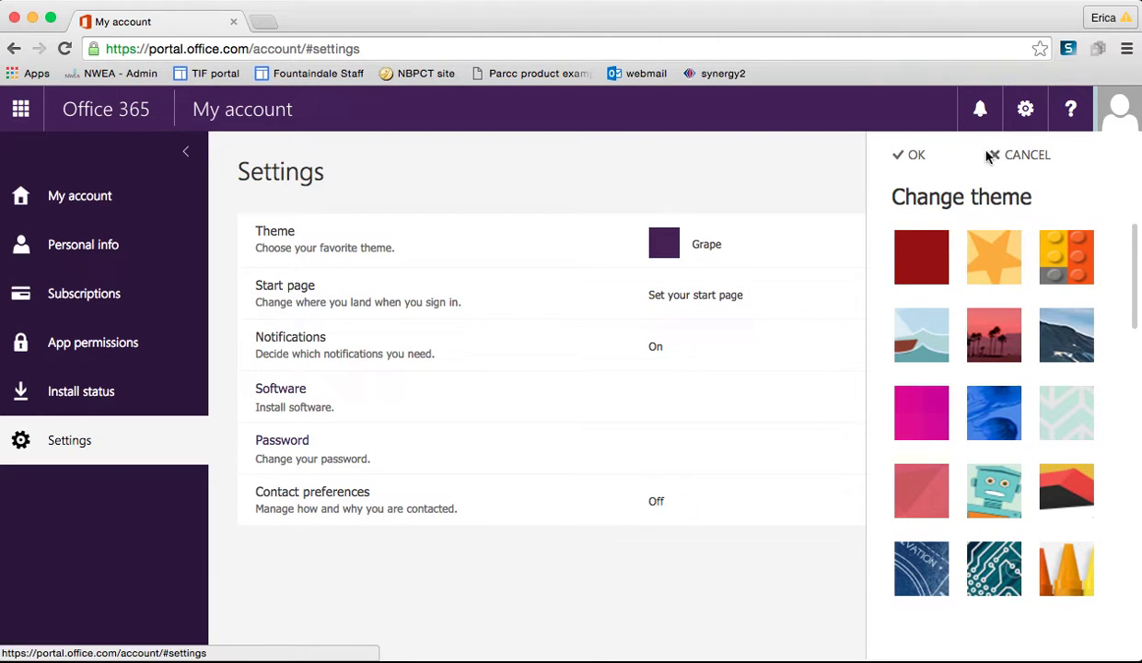
click(990, 156)
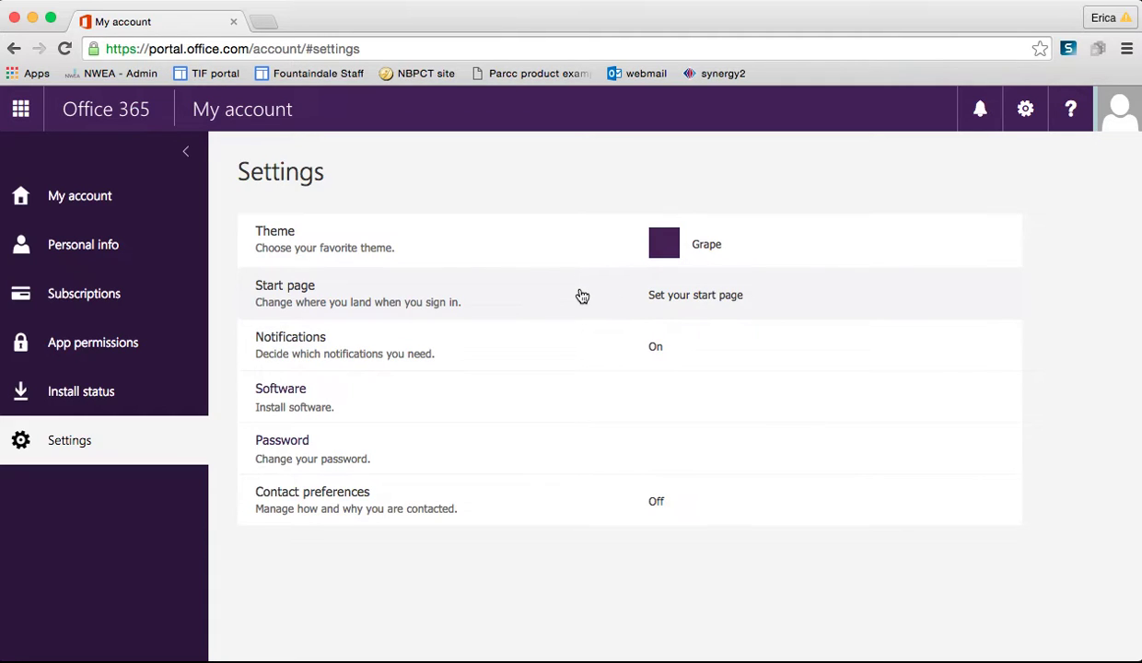
Expand the start page setting and view the available start pages without choosing one.
click(579, 294)
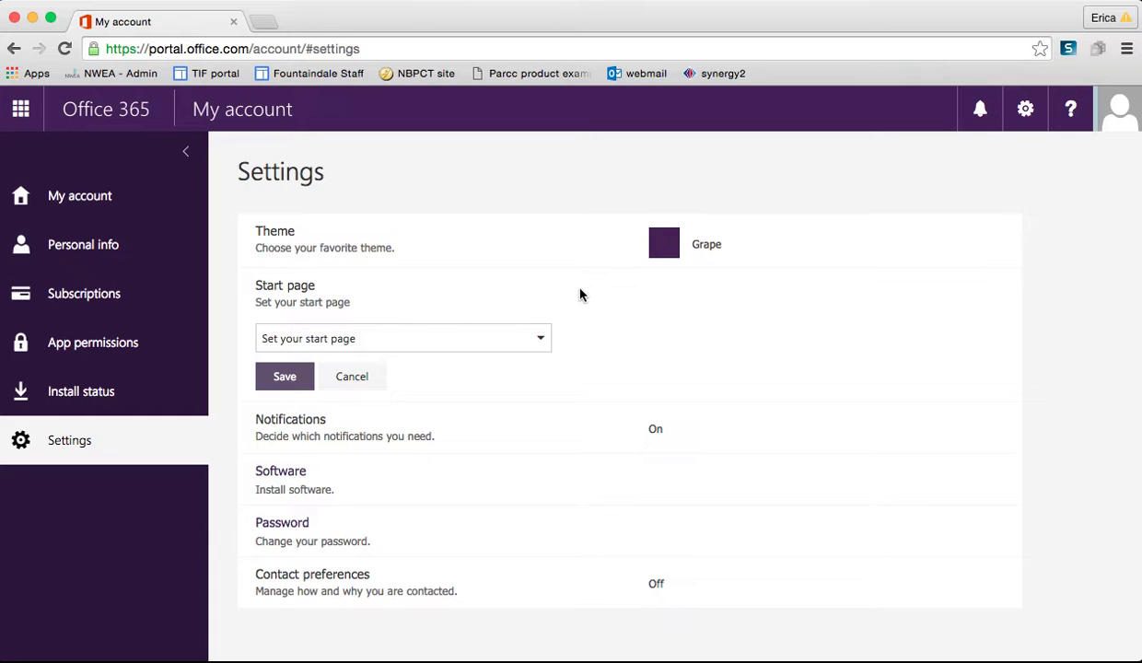
click(488, 340)
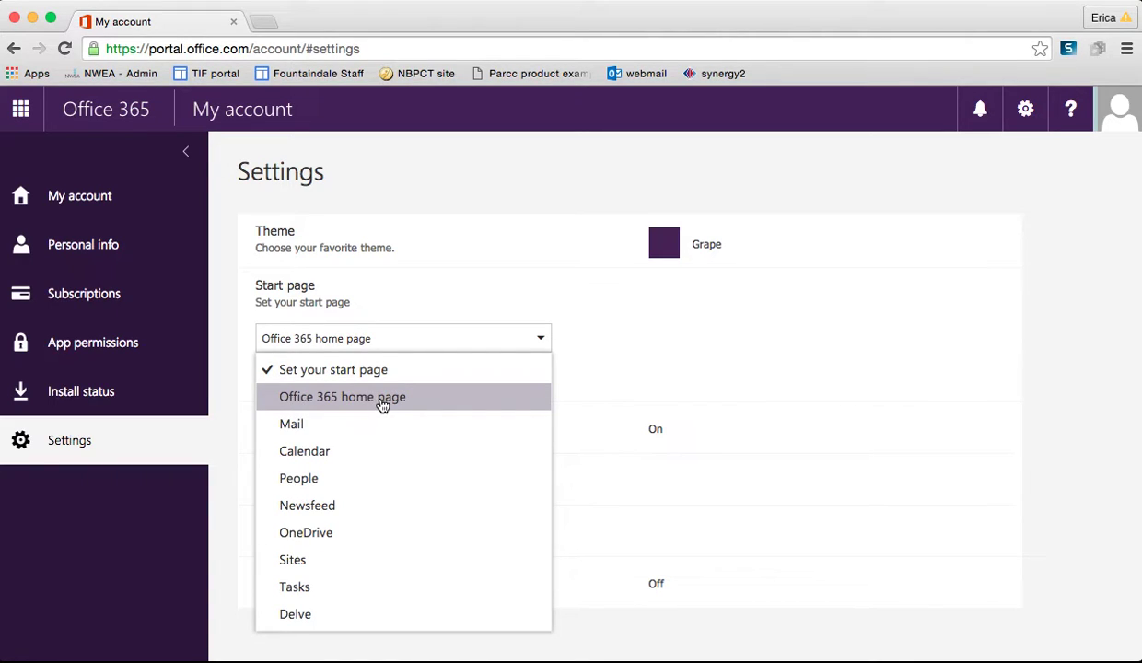
click(629, 340)
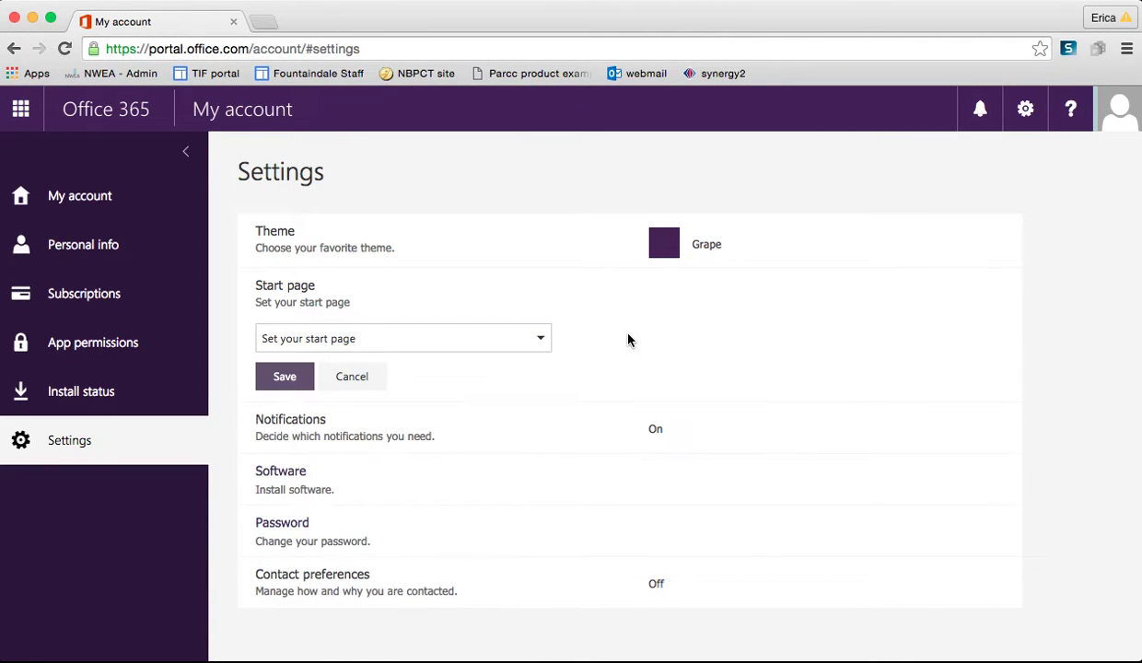
Expand the notification options, view the Office software install page, and return to the settings.
click(375, 446)
scroll(375, 446, down, 3)
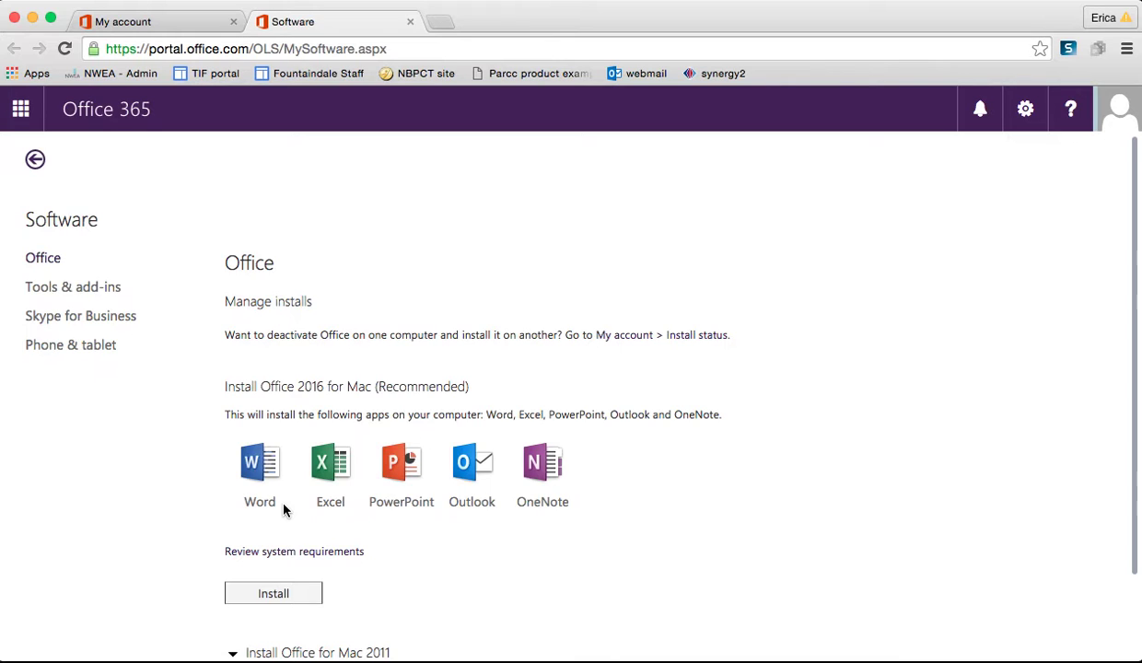
click(410, 21)
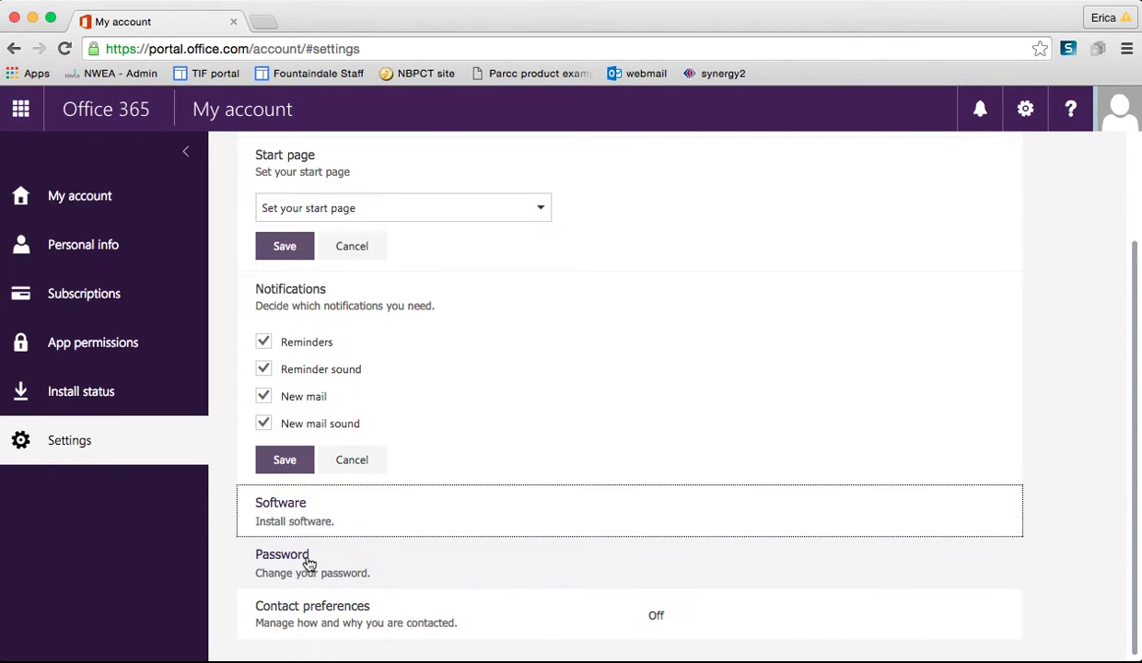
Expand the contact preferences and review their options and contact fields.
click(324, 610)
scroll(348, 398, down, 5)
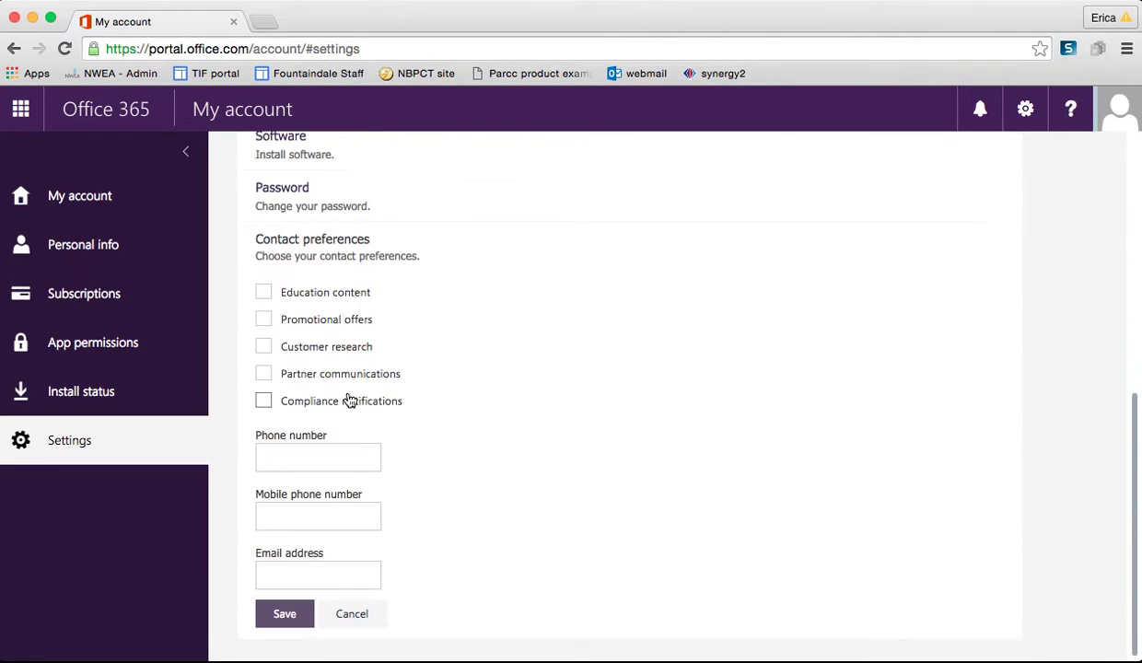
scroll(350, 401, up, 1)
scroll(349, 400, down, 1)
scroll(349, 400, up, 1)
scroll(349, 401, down, 1)
scroll(349, 401, up, 10)
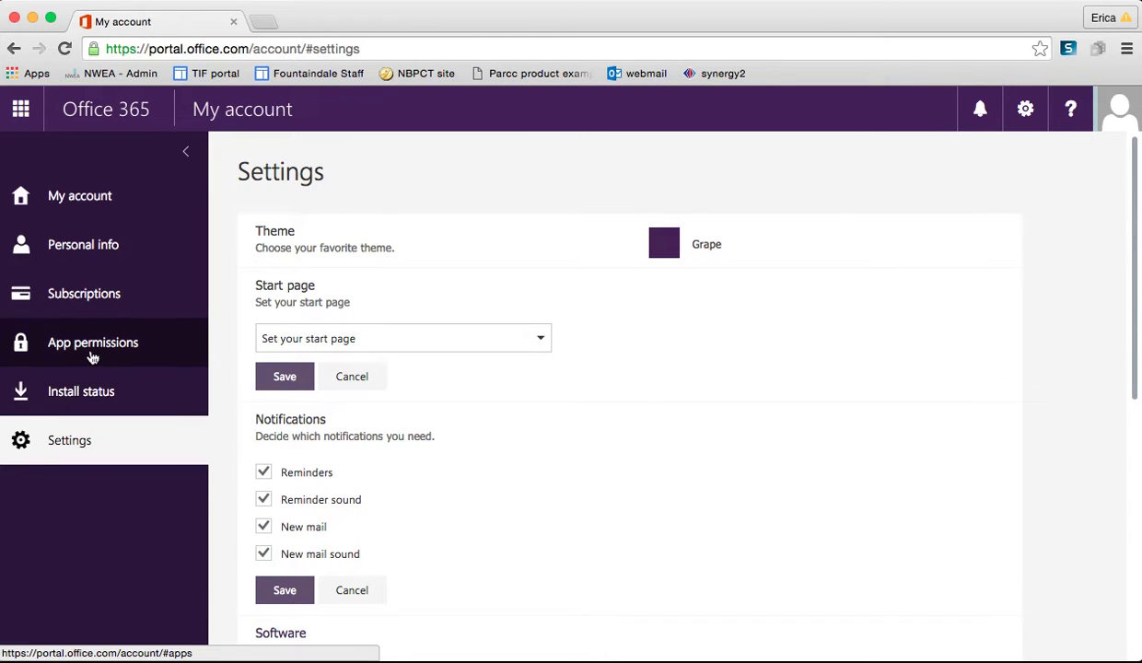
Open the account's app permissions and review the list of apps.
click(89, 348)
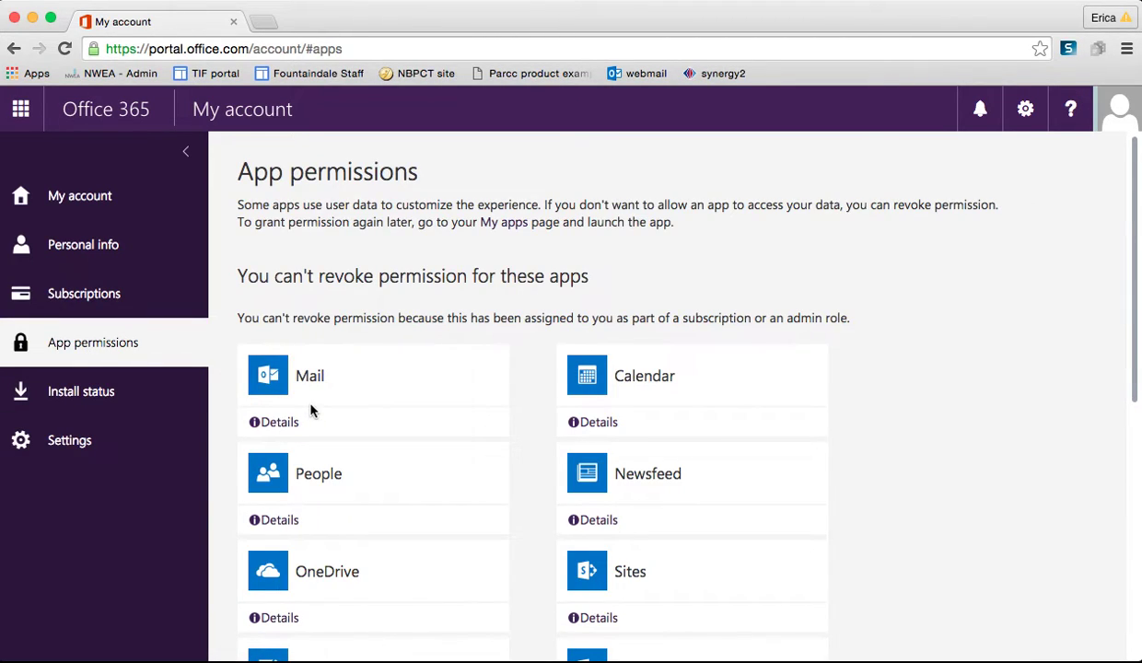
scroll(312, 409, down, 1)
scroll(555, 357, down, 5)
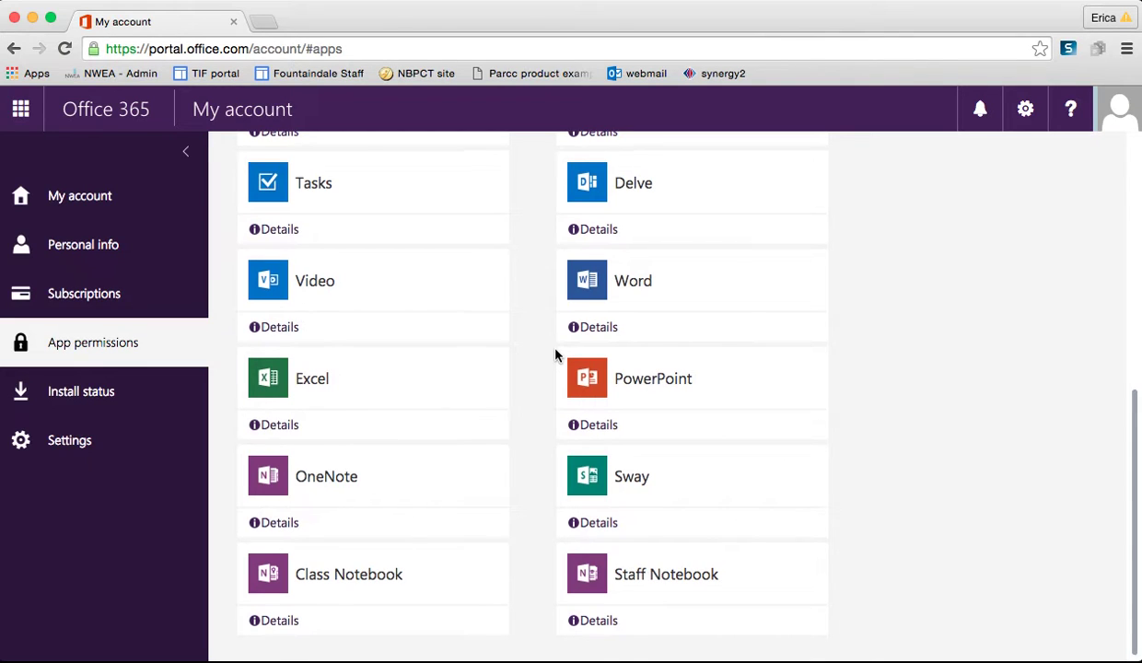
scroll(555, 355, up, 10)
View the account's subscriptions.
click(86, 293)
scroll(311, 359, down, 2)
scroll(308, 368, up, 2)
View the personal info and the explanation of why it cannot be edited, and return to the account overview.
click(82, 244)
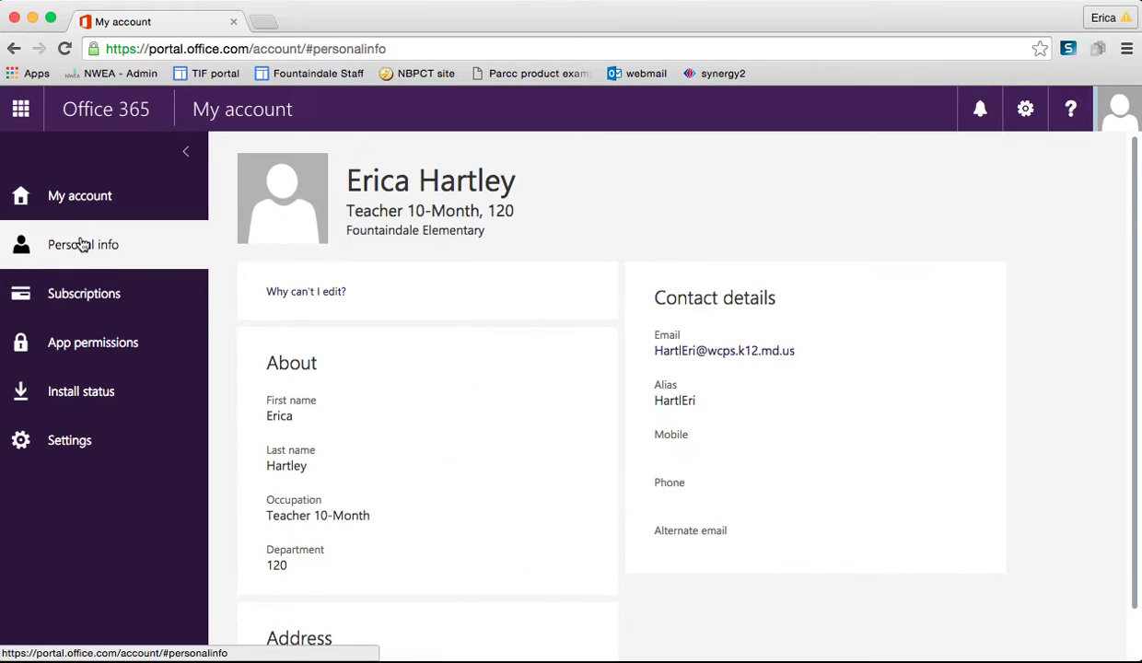
click(310, 293)
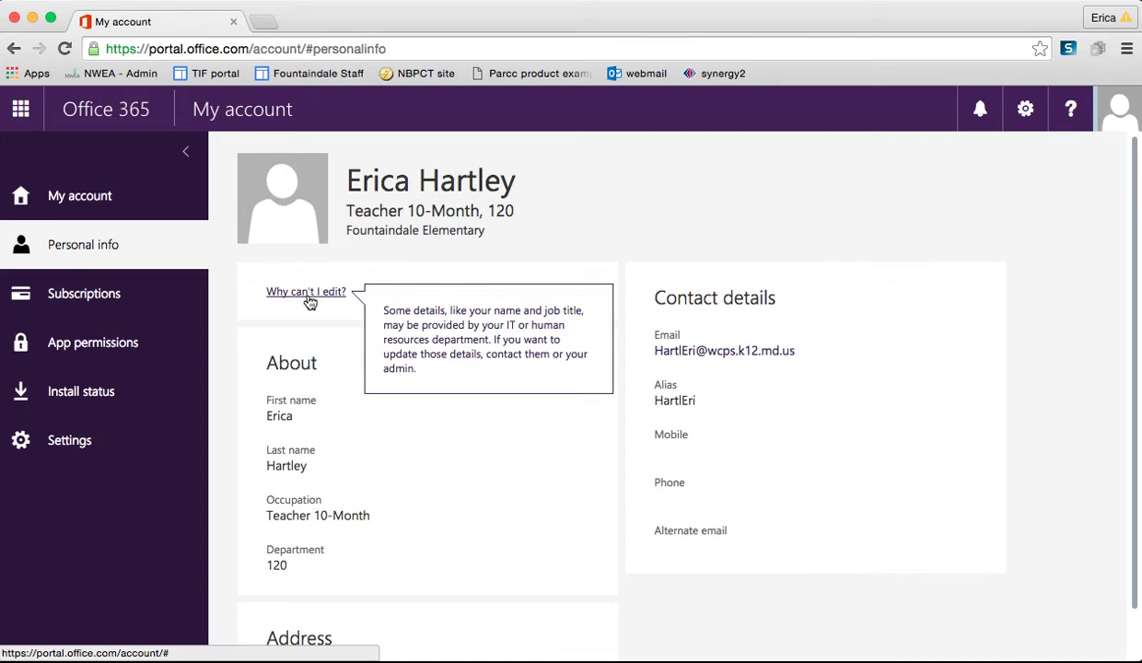
click(93, 199)
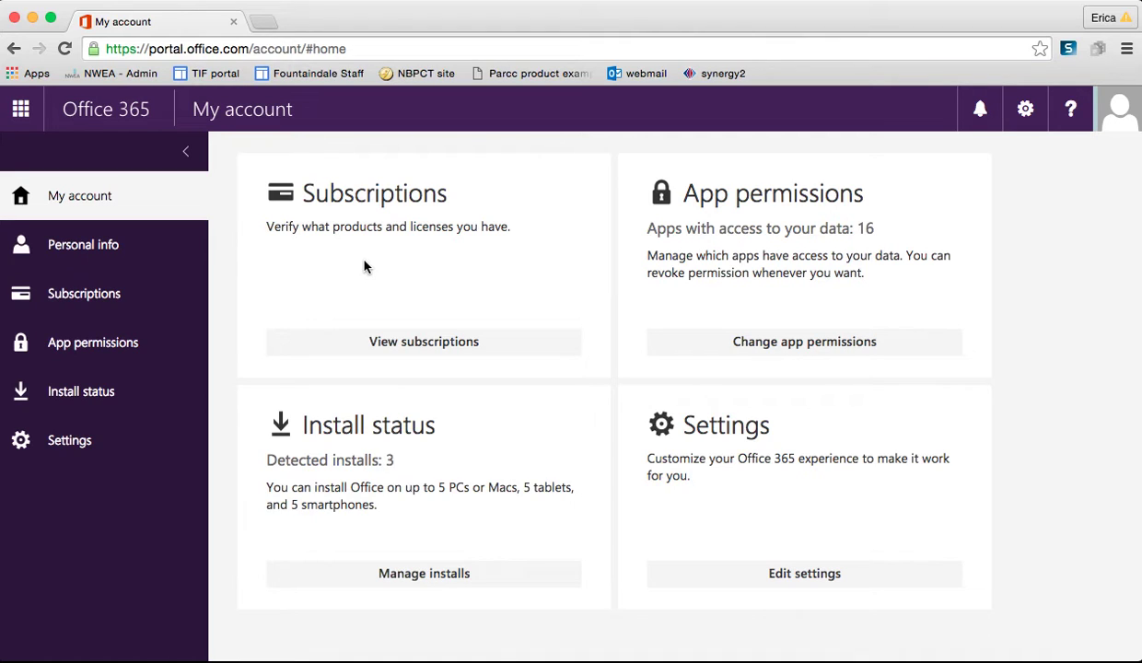
Open the account's About me profile in Delve and review its organization and recent documents.
click(1118, 108)
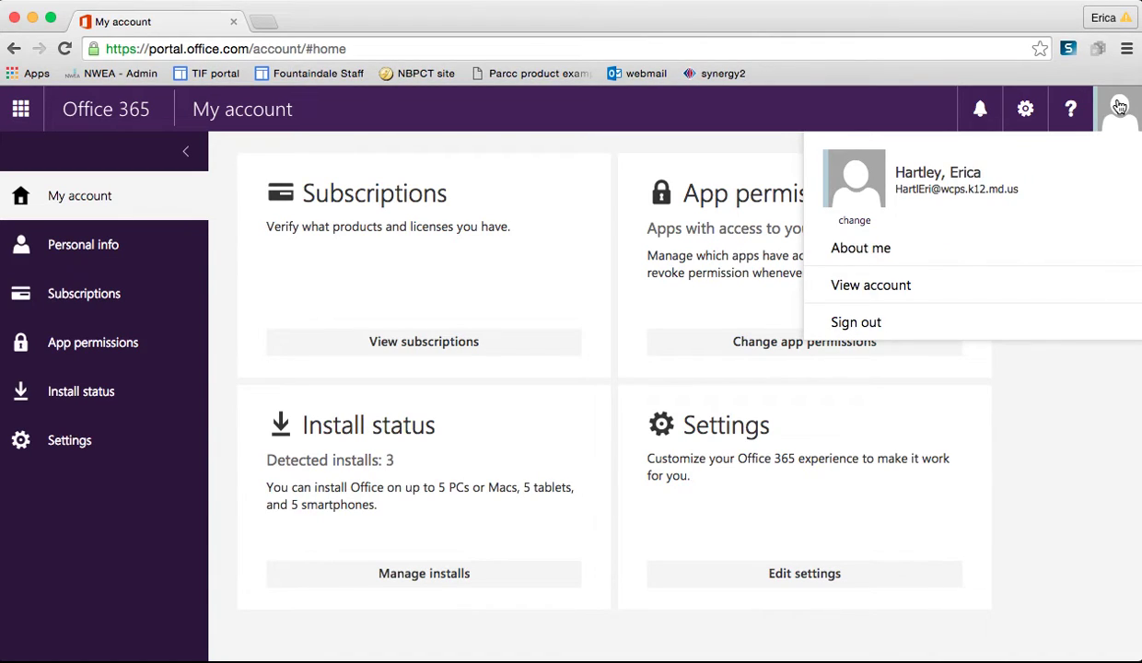
click(861, 249)
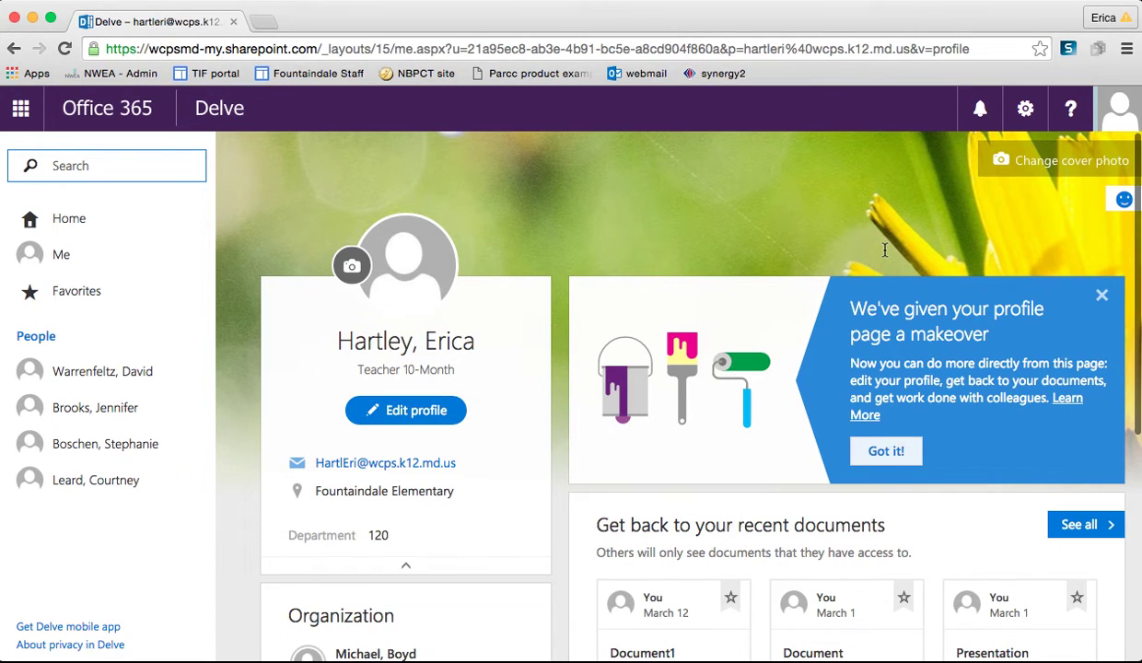
scroll(540, 379, down, 2)
scroll(461, 356, down, 5)
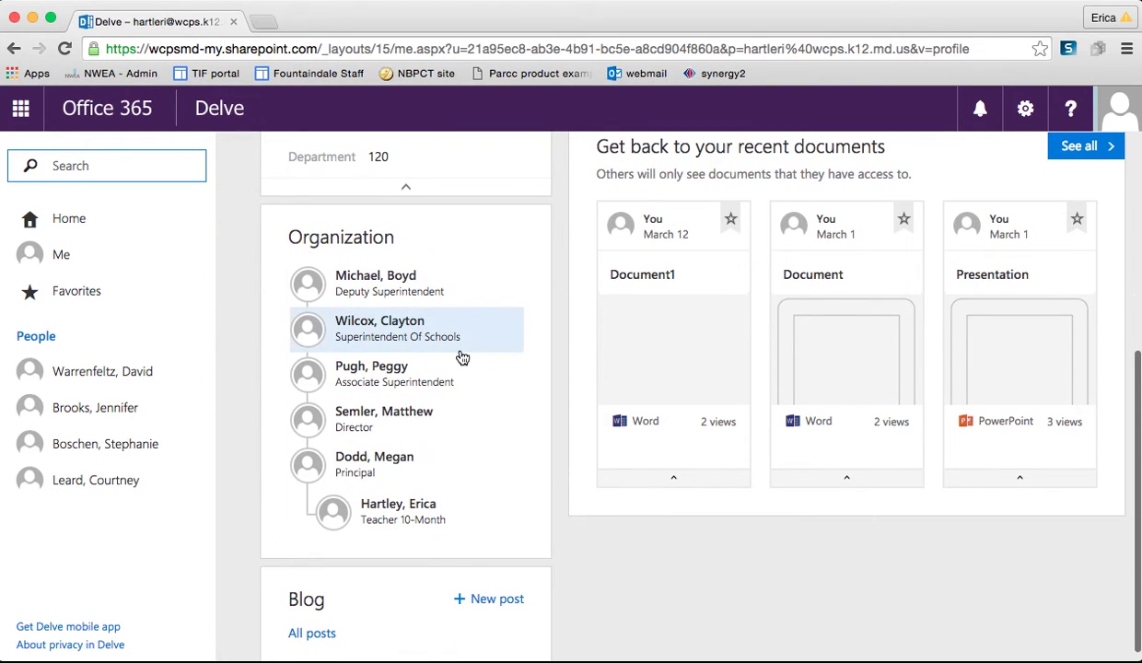
scroll(494, 516, up, 6)
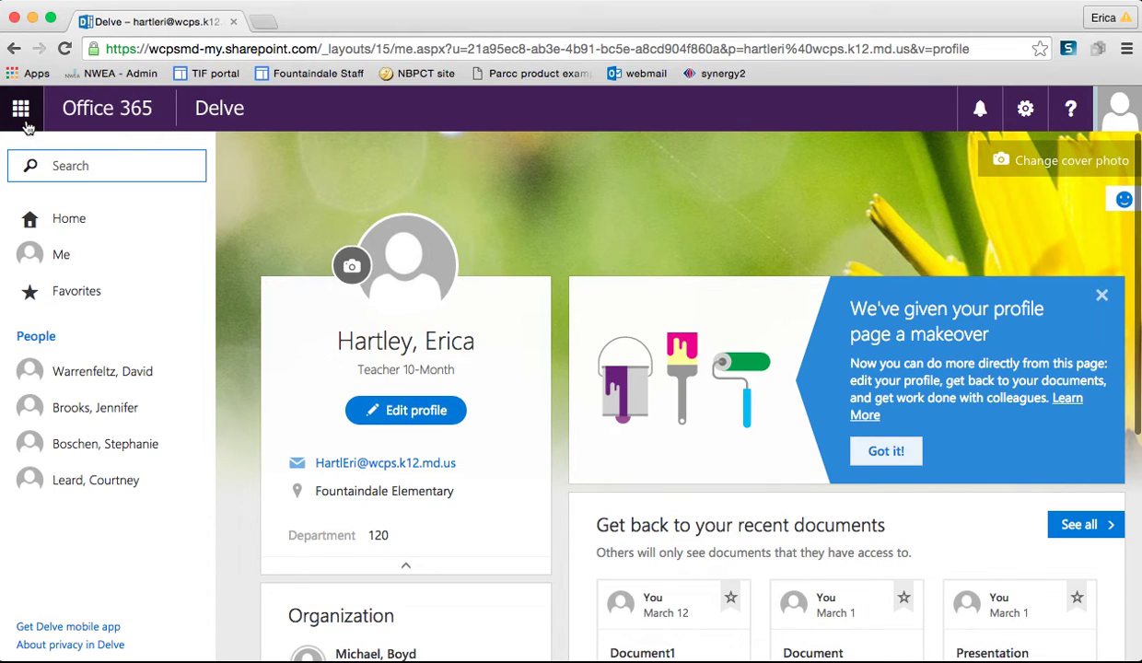
View the app launcher, return to the Office 365 home page, and look through the Office Online apps.
click(22, 124)
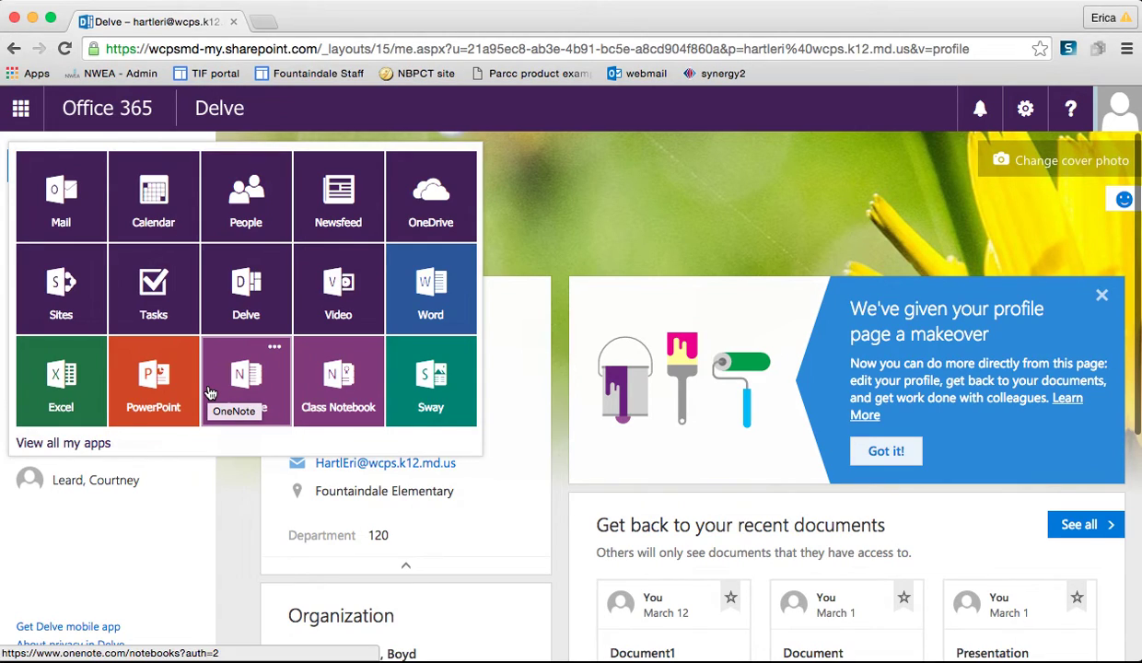
click(124, 120)
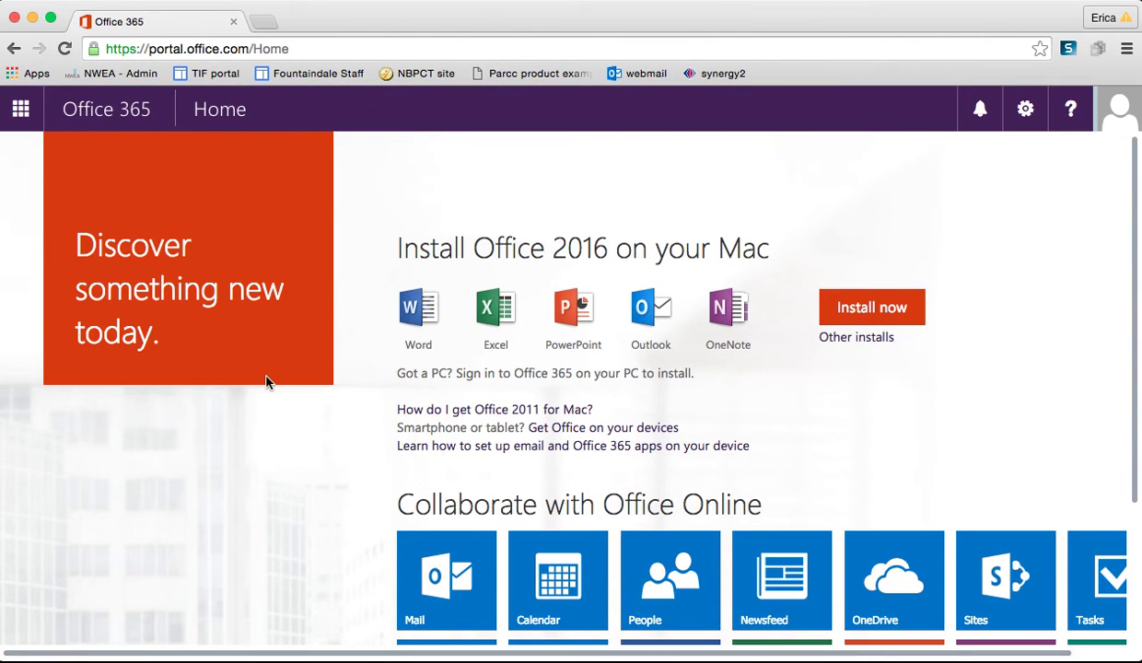
scroll(267, 382, down, 2)
scroll(267, 382, down, 1)
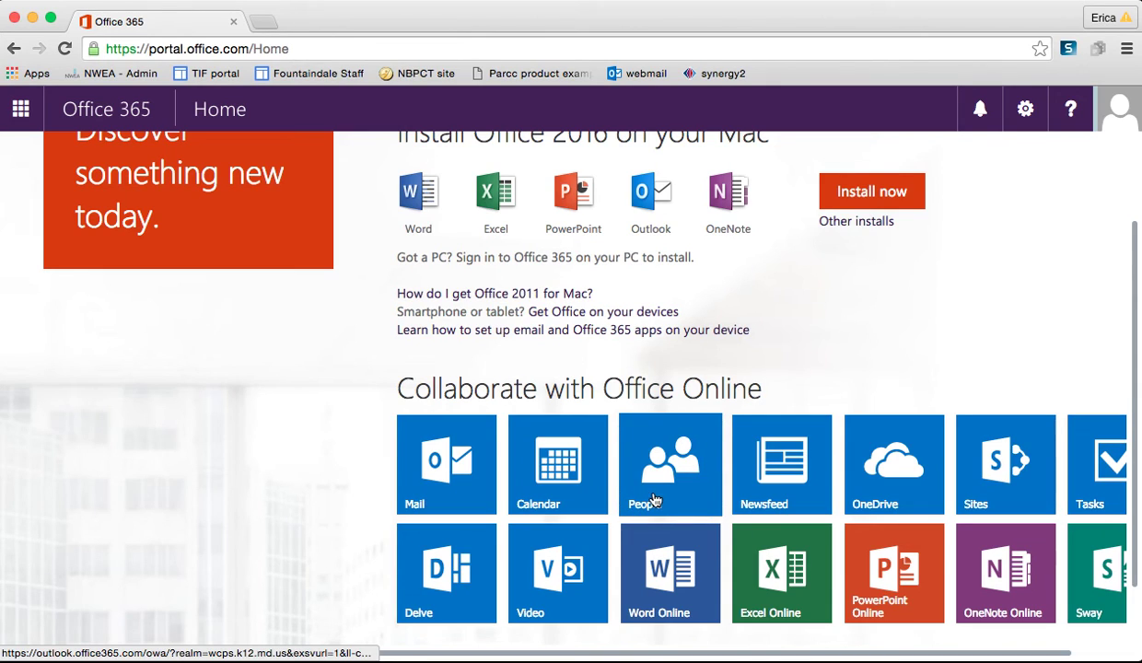
scroll(657, 498, down, 1)
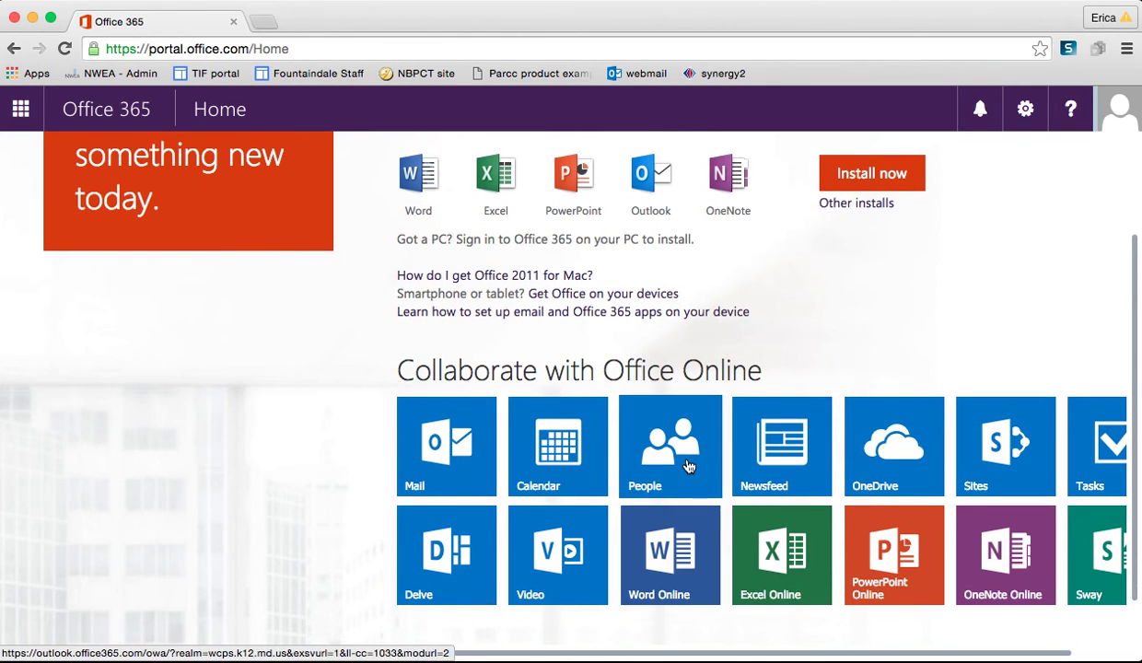